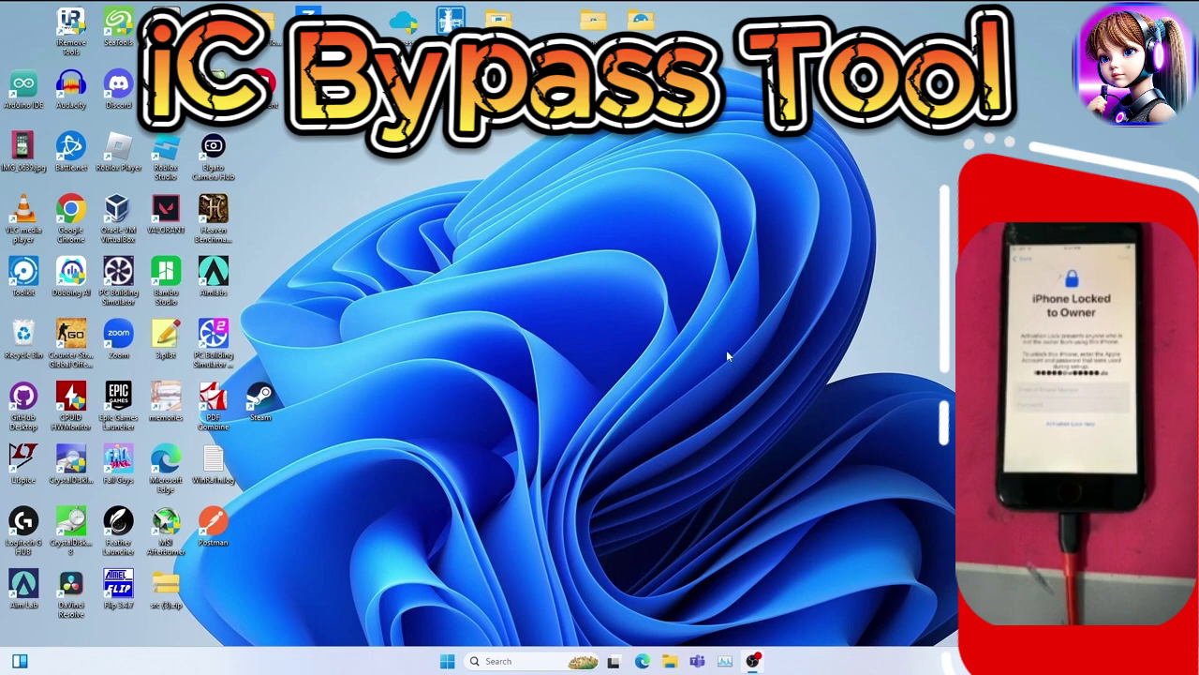
Confirm Real-time protection is Off under Virus & threat protection settings, then close Windows Security.
left_click(527, 659)
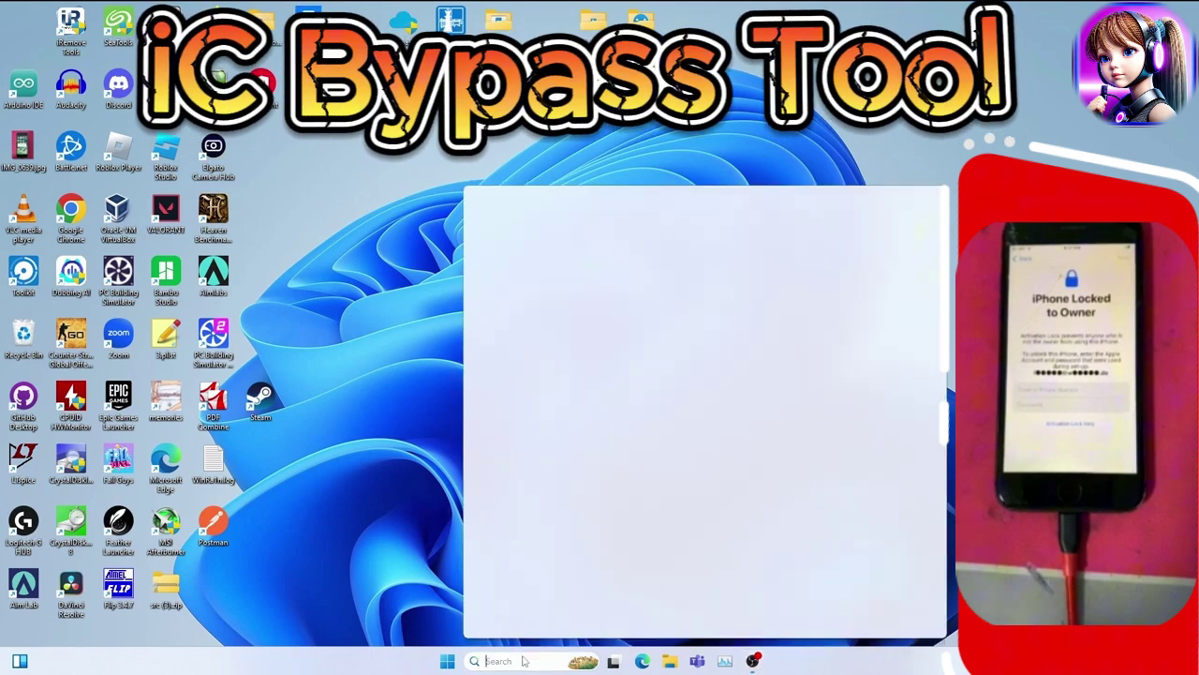
type("win")
left_click(520, 271)
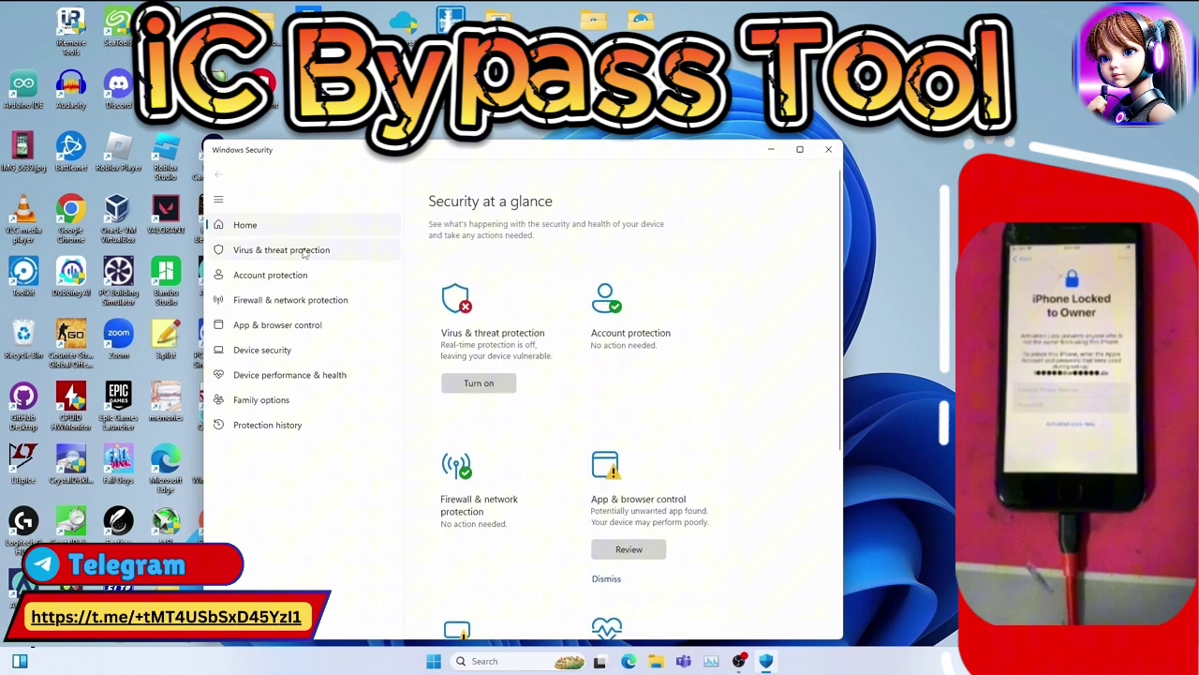
left_click(302, 251)
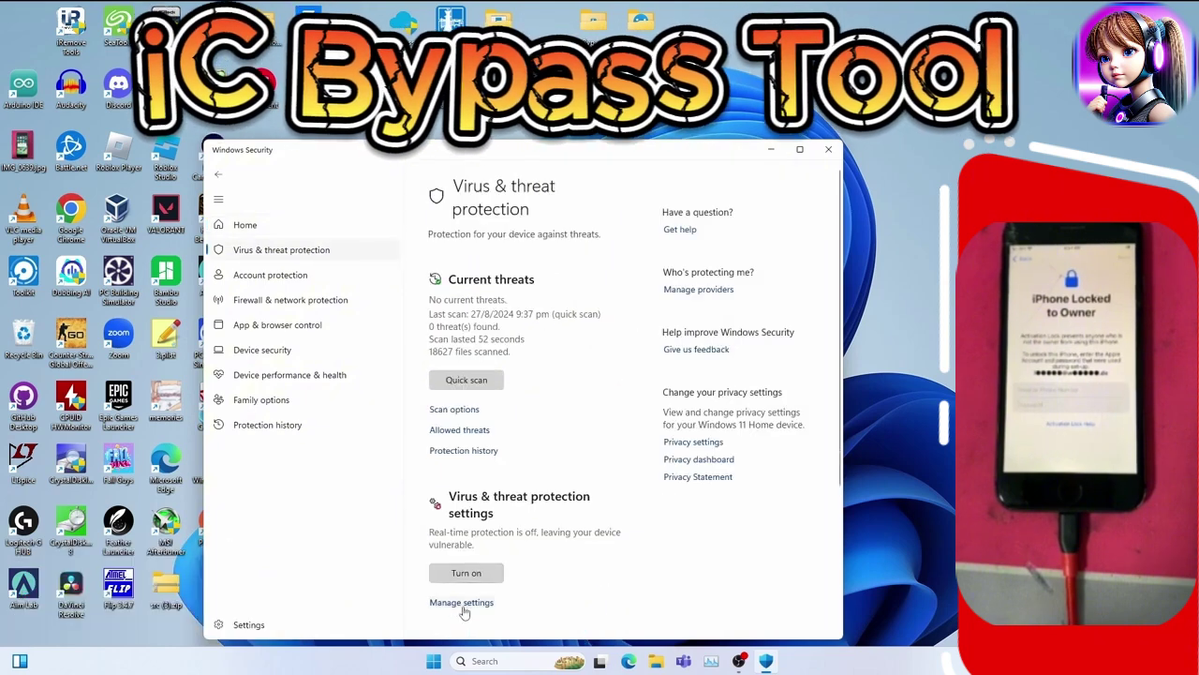
left_click(463, 603)
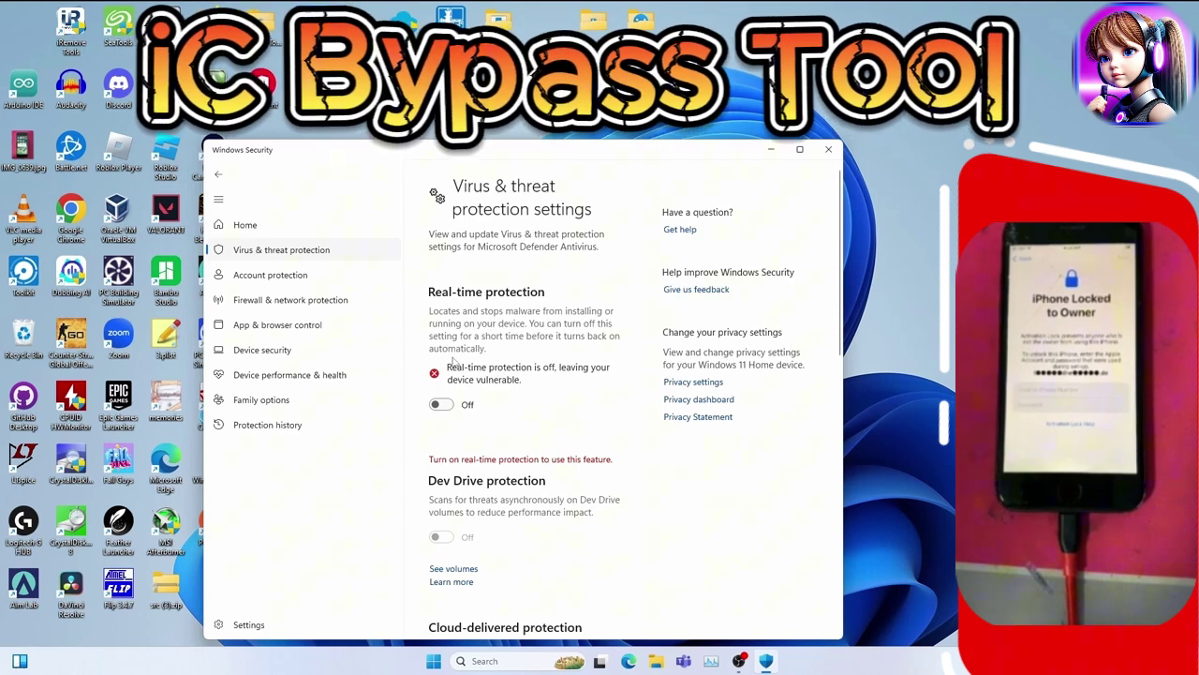
left_click(832, 149)
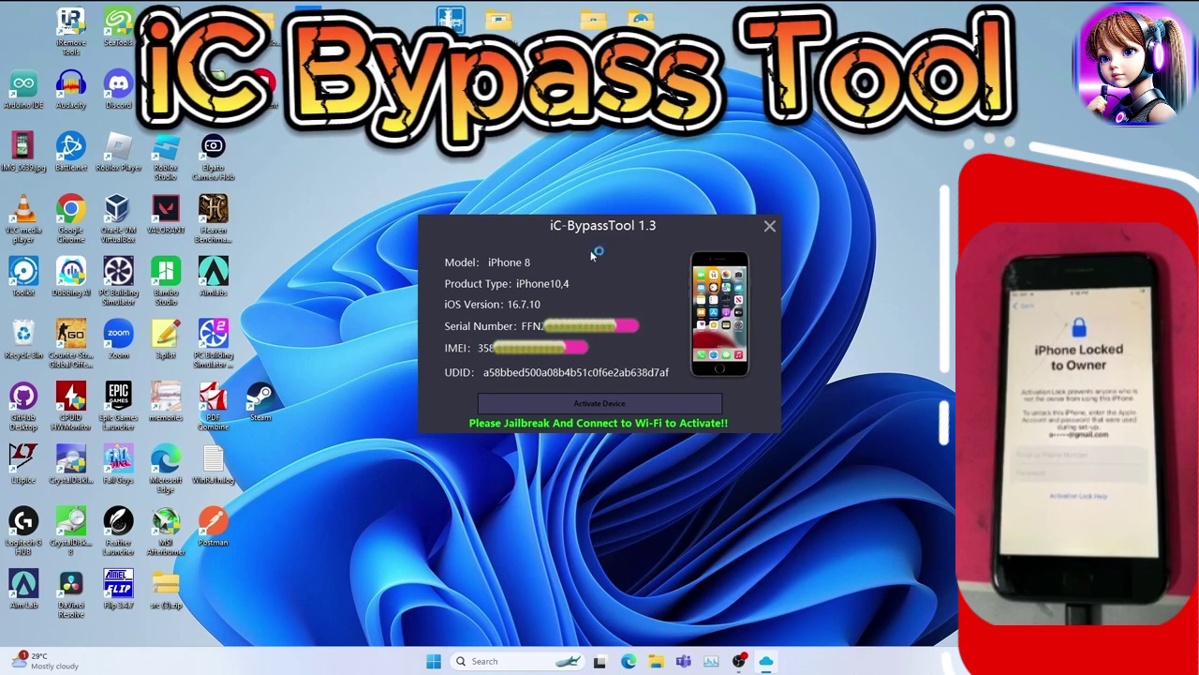
Move the iC-BypassTool window up and to the right to make room for WinRa1n.
left_click_drag(592, 255, 640, 224)
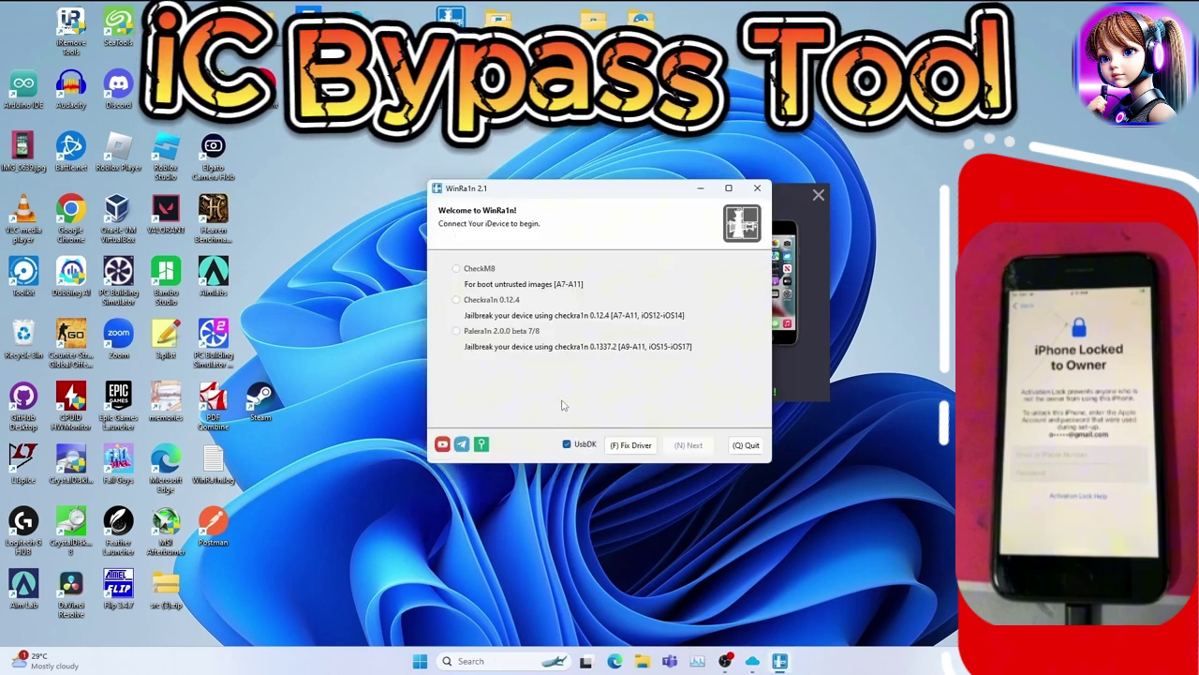
Choose the Palera1n 2.0.0 beta rootless jailbreak and accept the A11 passcode warning.
left_click(465, 334)
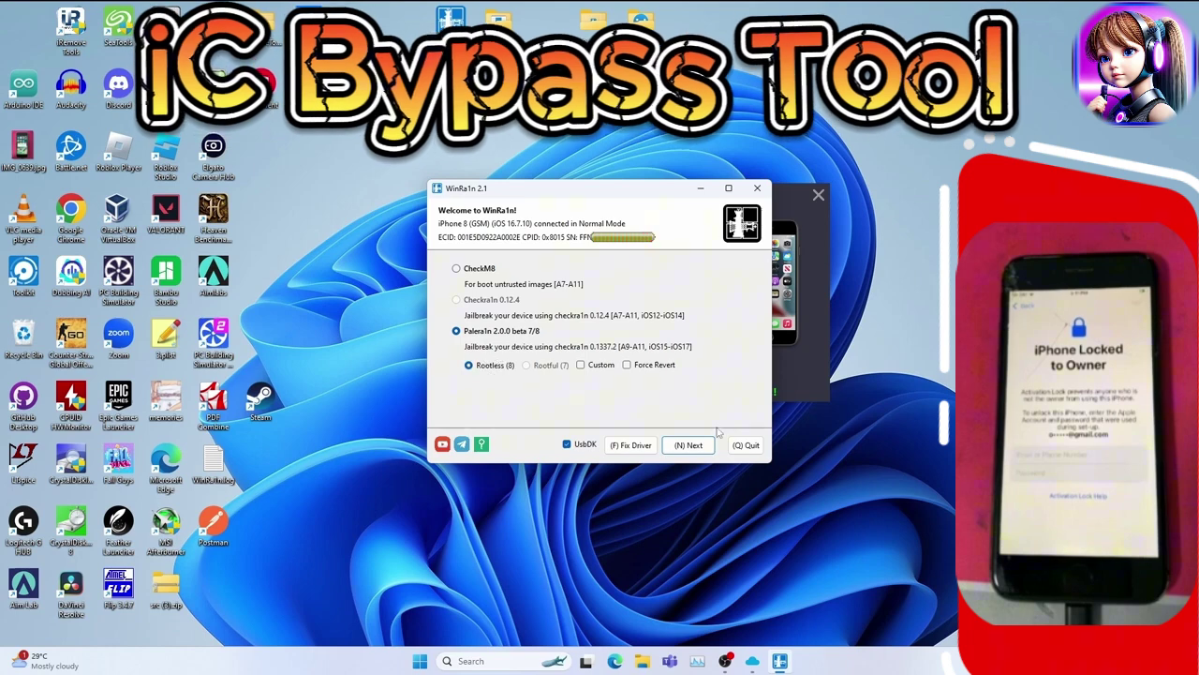
left_click(688, 447)
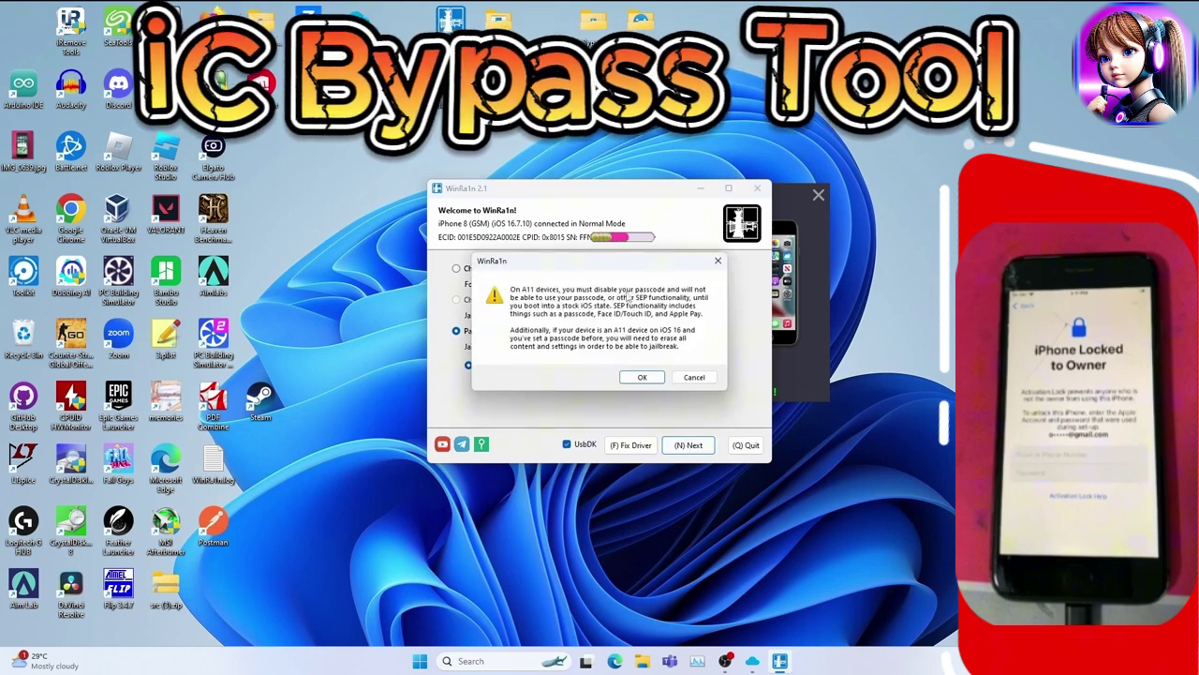
left_click(643, 377)
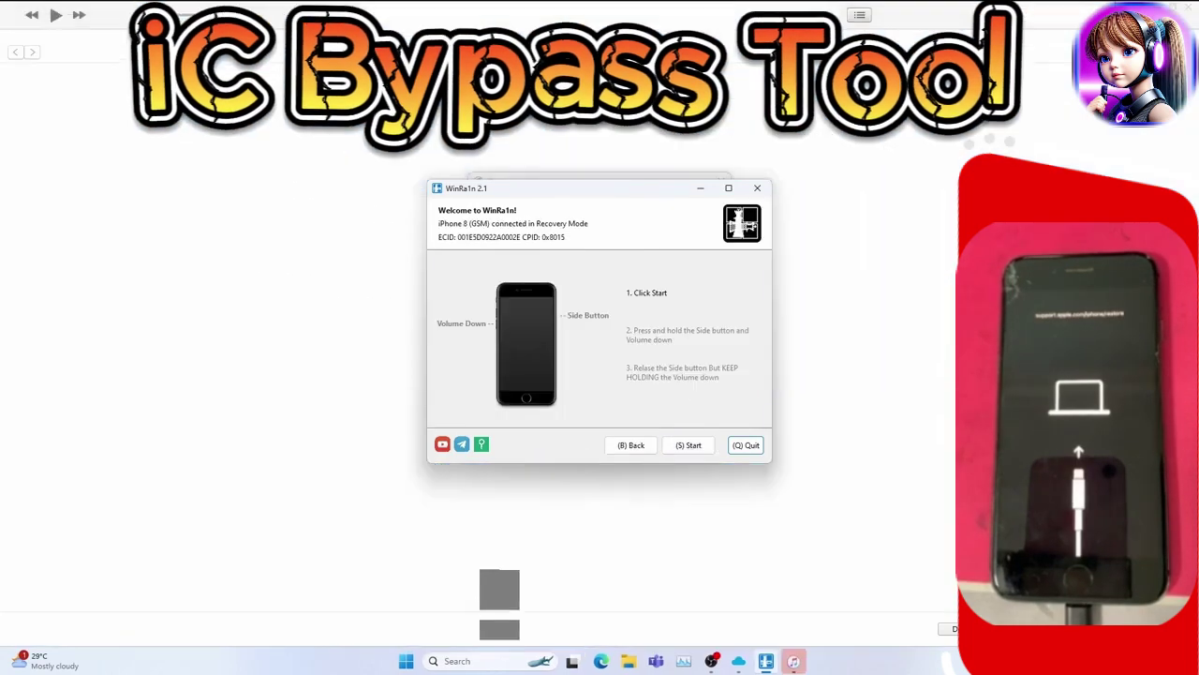
Run the DFU-mode steps until 'All Done', then quit WinRa1n.
left_click(690, 445)
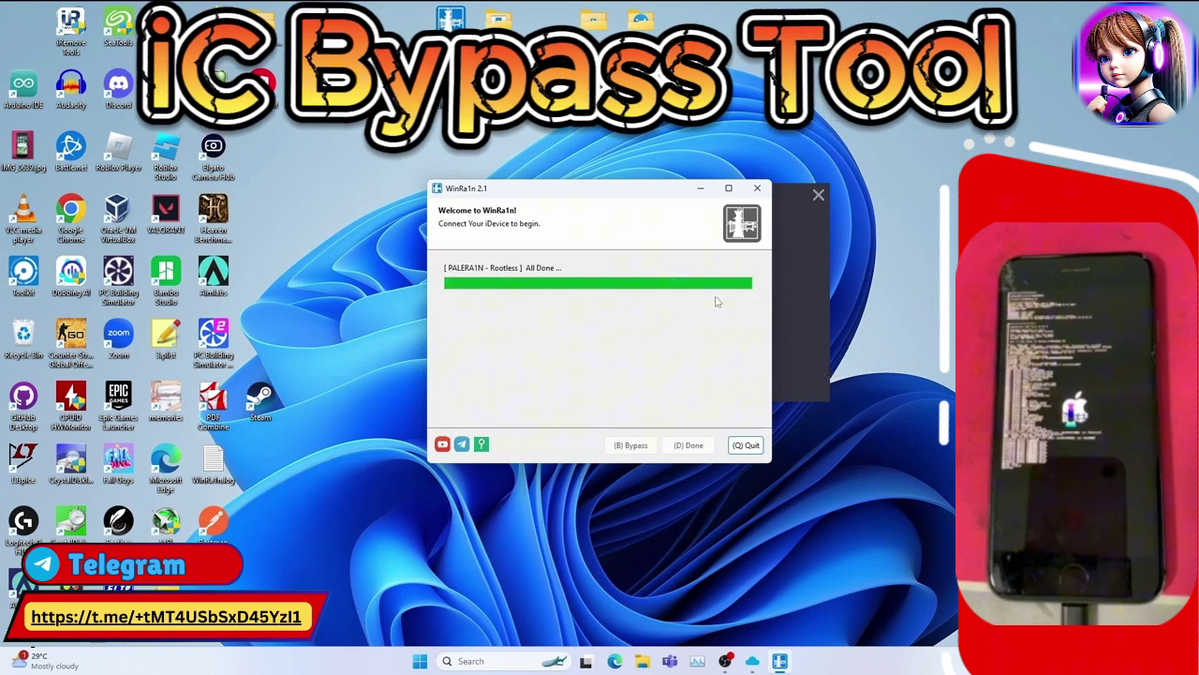
left_click(753, 446)
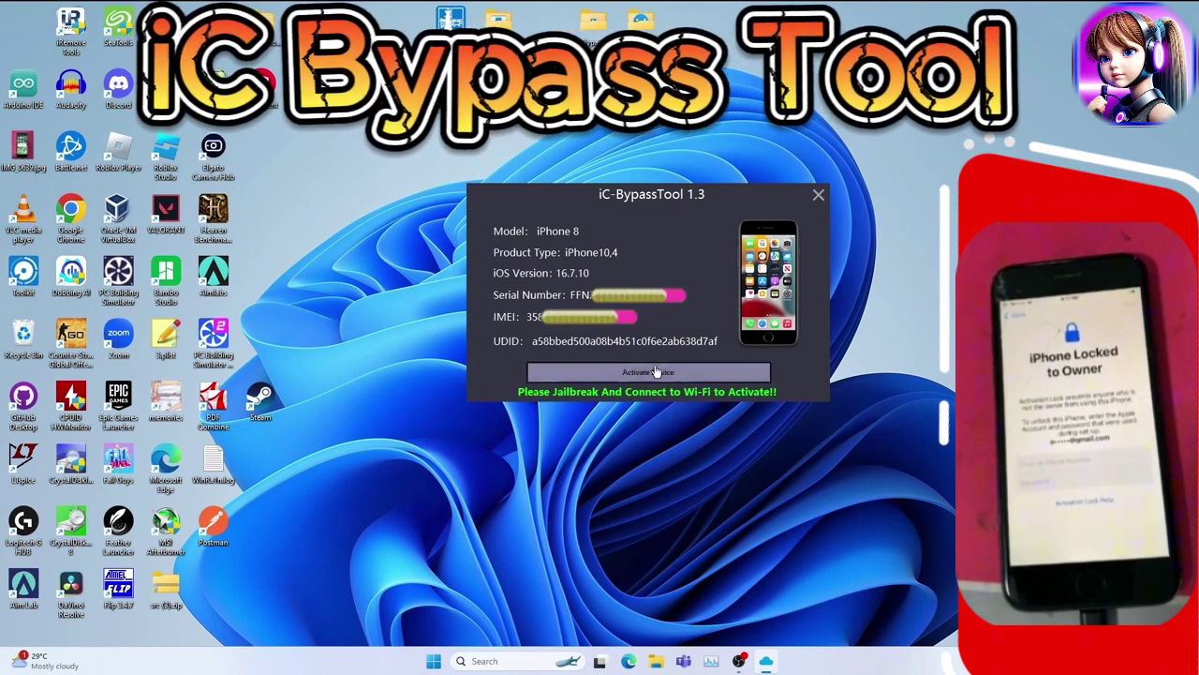
Activate the iPhone 8 with Activate Device and dismiss the success message.
left_click(656, 371)
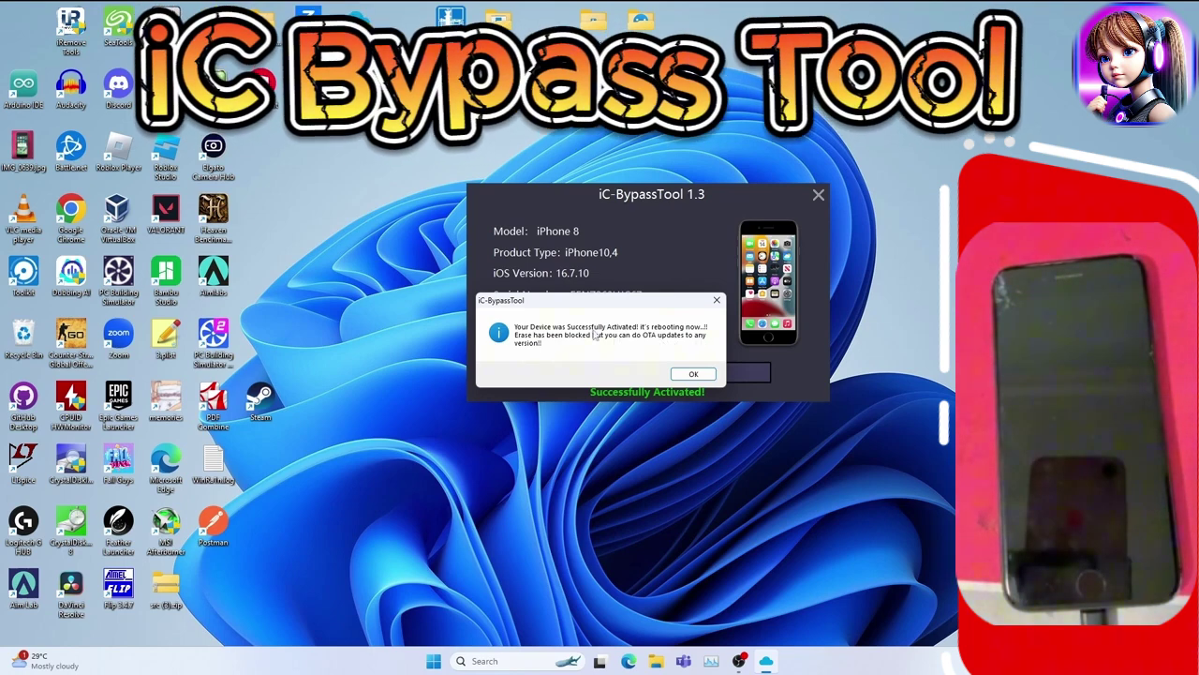
left_click(692, 373)
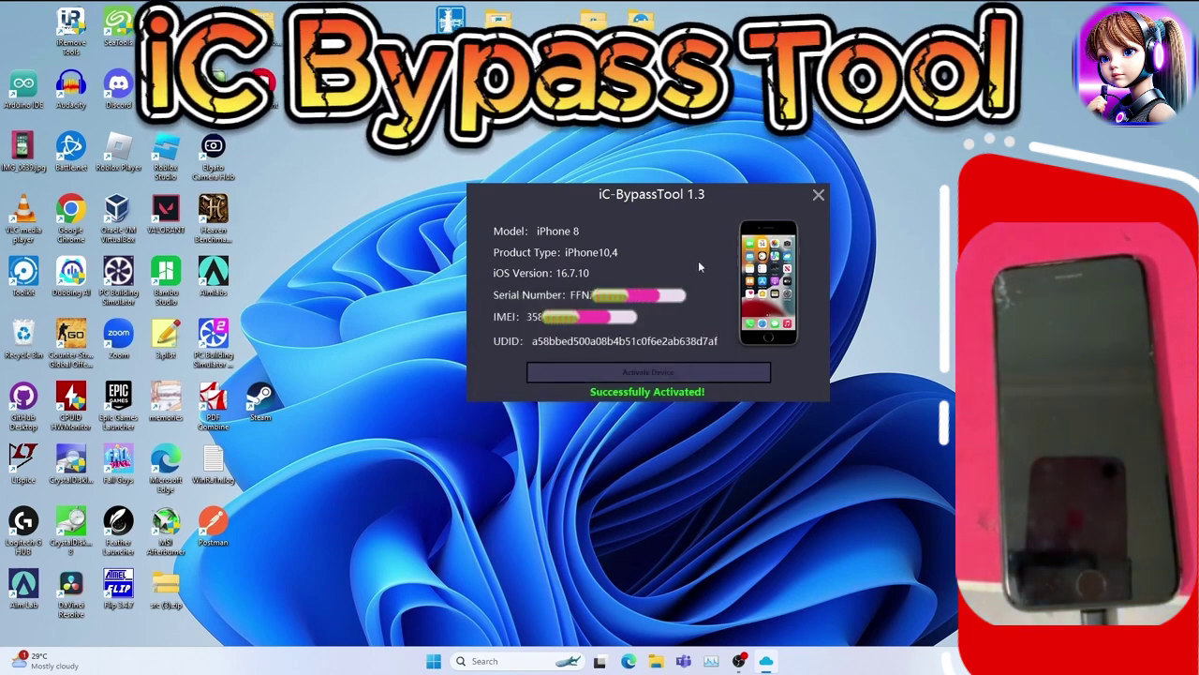